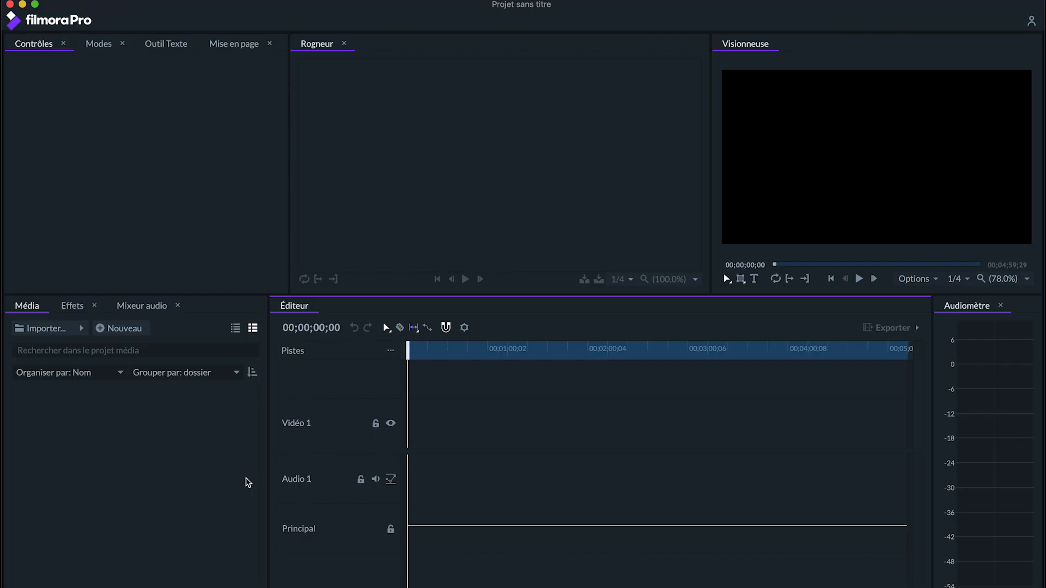
Import all the media files from the Footage folder except the FilmoraPro Tutorial video
click(57, 329)
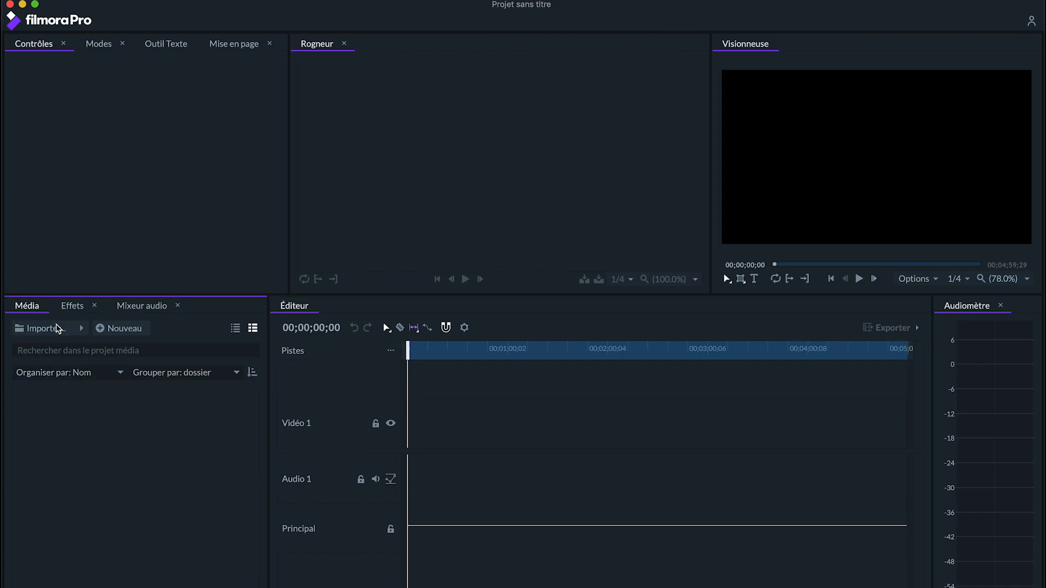
drag(389, 144, 795, 269)
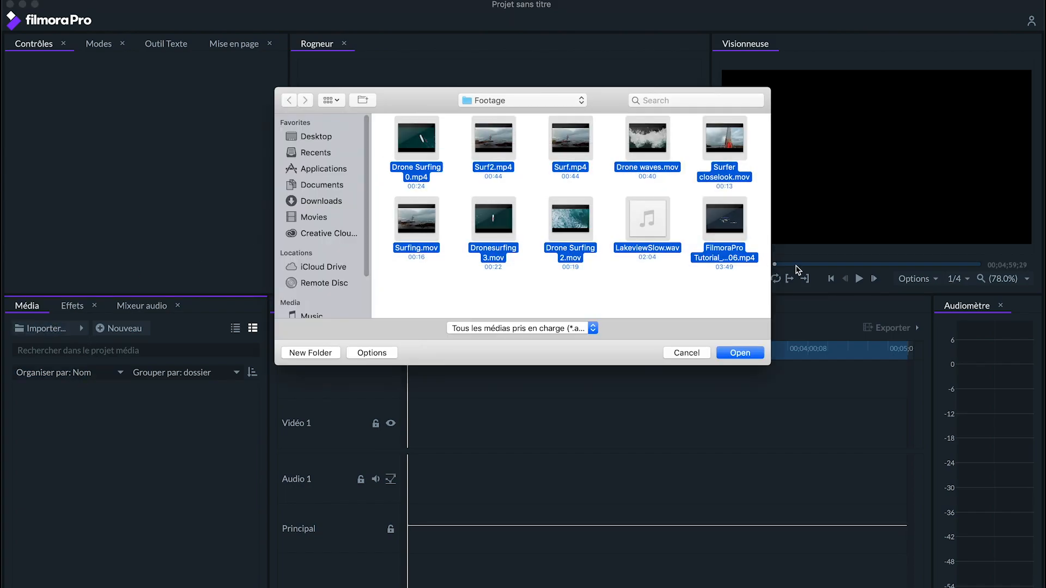
super+click(703, 260)
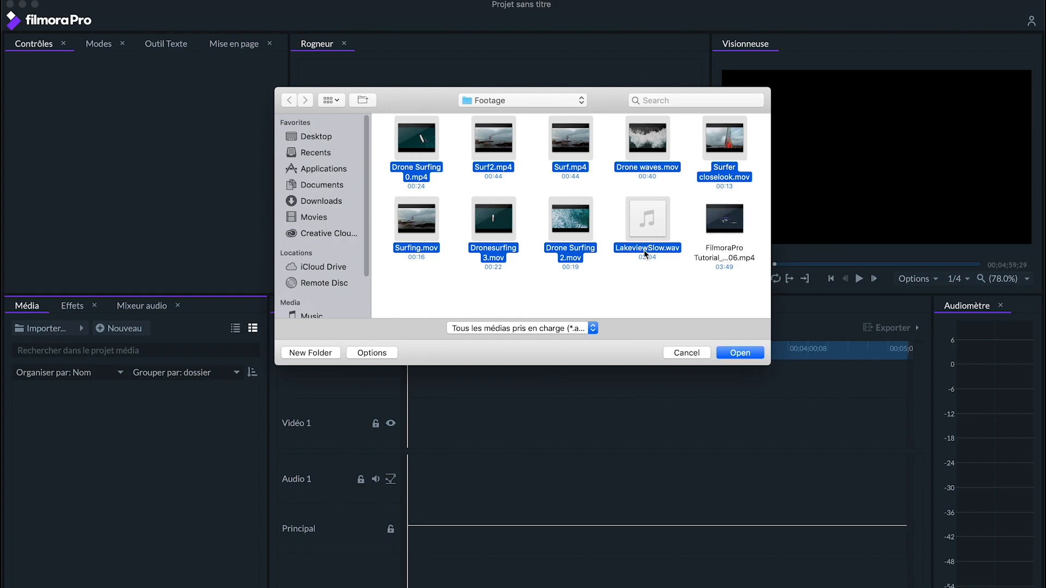
click(757, 359)
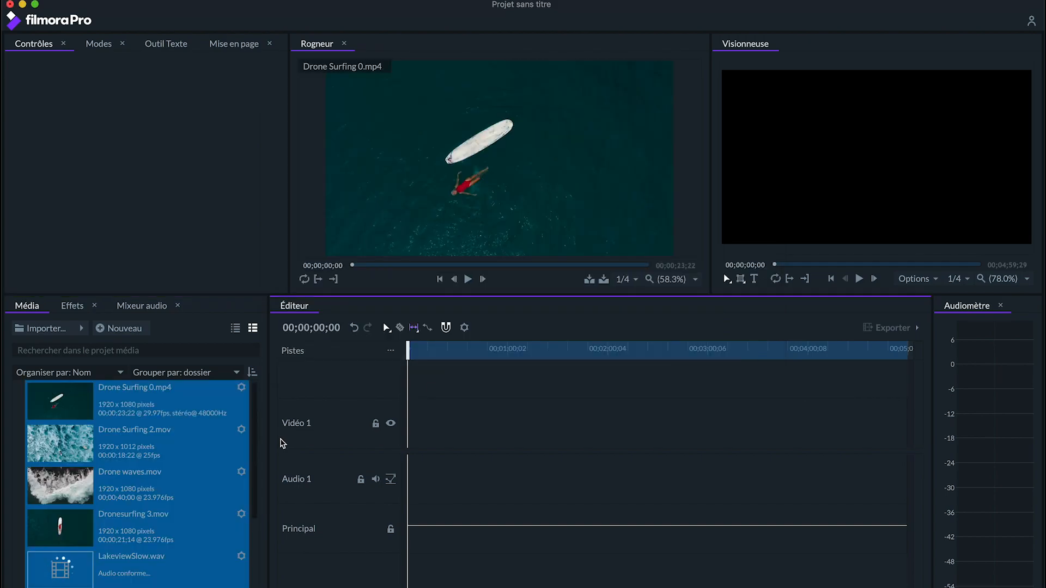
Browse the imported media and preview Drone waves.mov and Drone Surfing 2.mov
click(202, 479)
scroll(204, 480, down, 2)
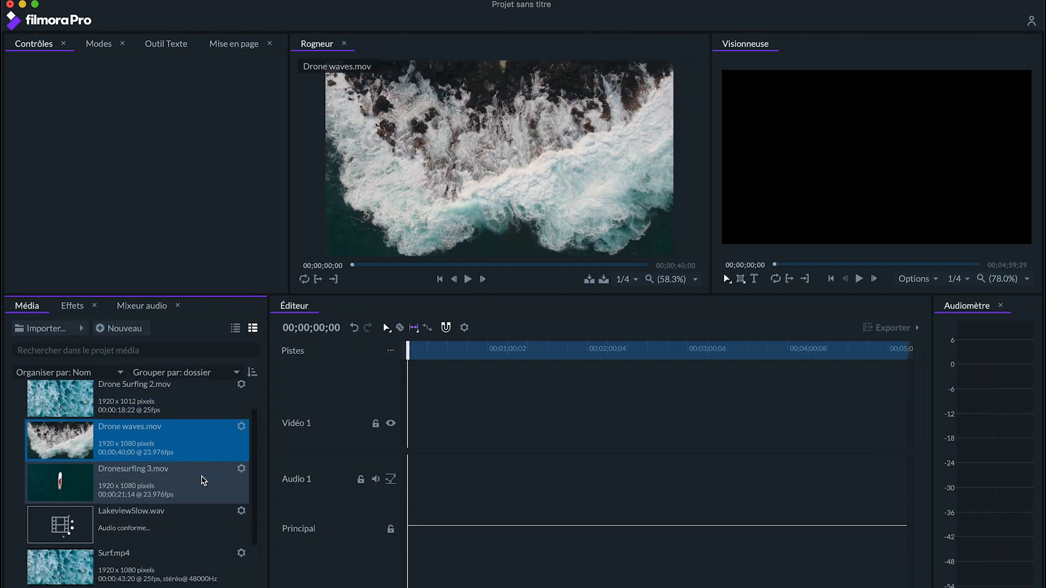
scroll(202, 479, down, 4)
scroll(202, 479, up, 5)
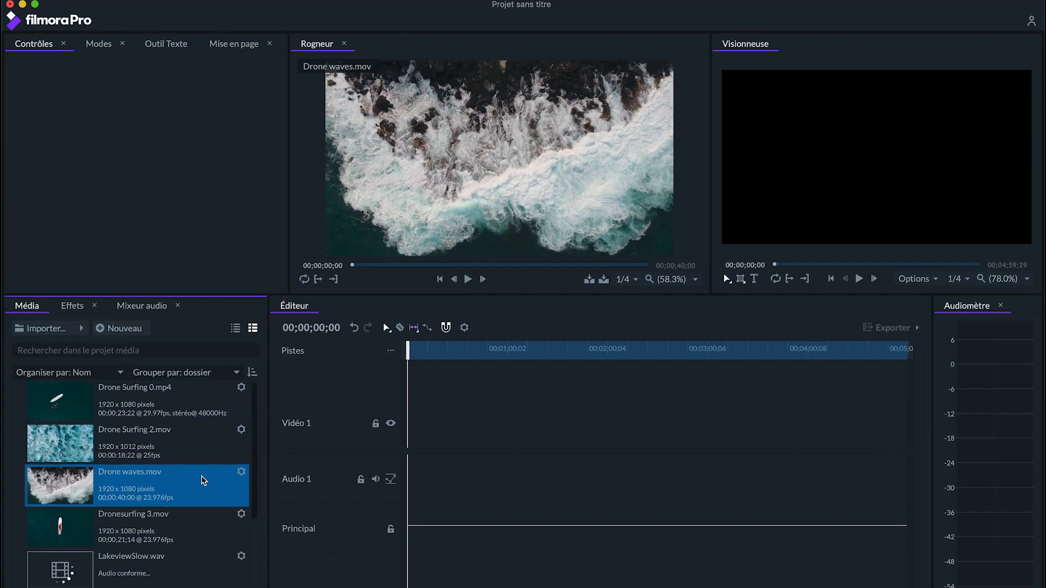
click(161, 446)
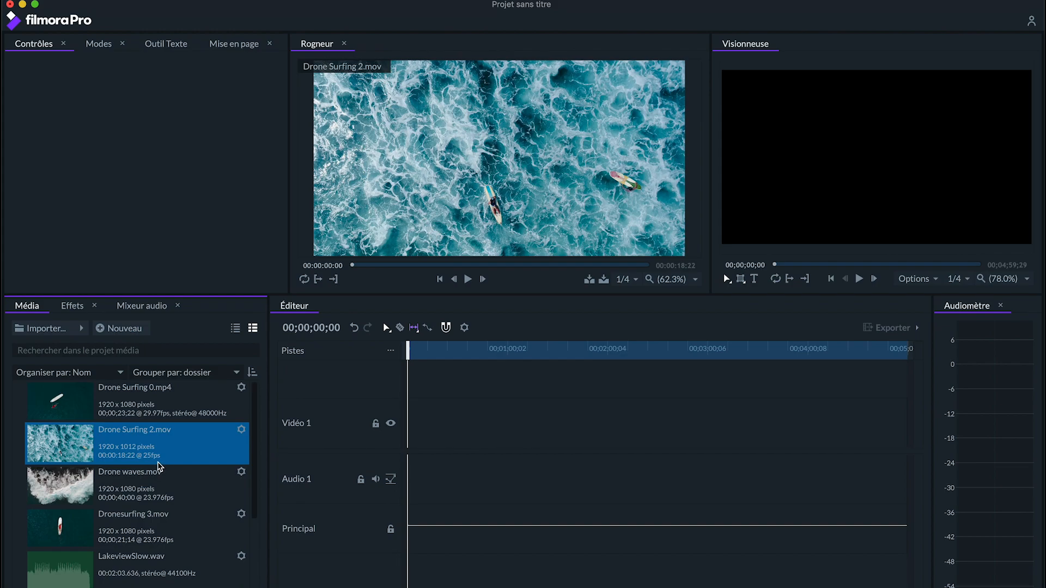
Preview Drone Surfing 0.mp4 in the trimmer by playing it and scrubbing to about 7 seconds
click(152, 413)
mouse_move(417, 182)
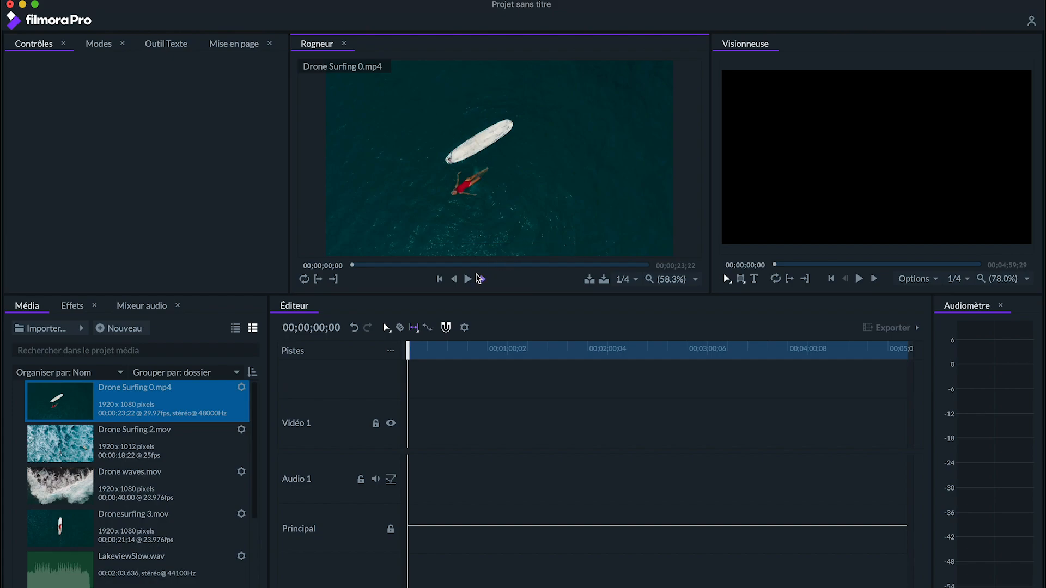
click(468, 279)
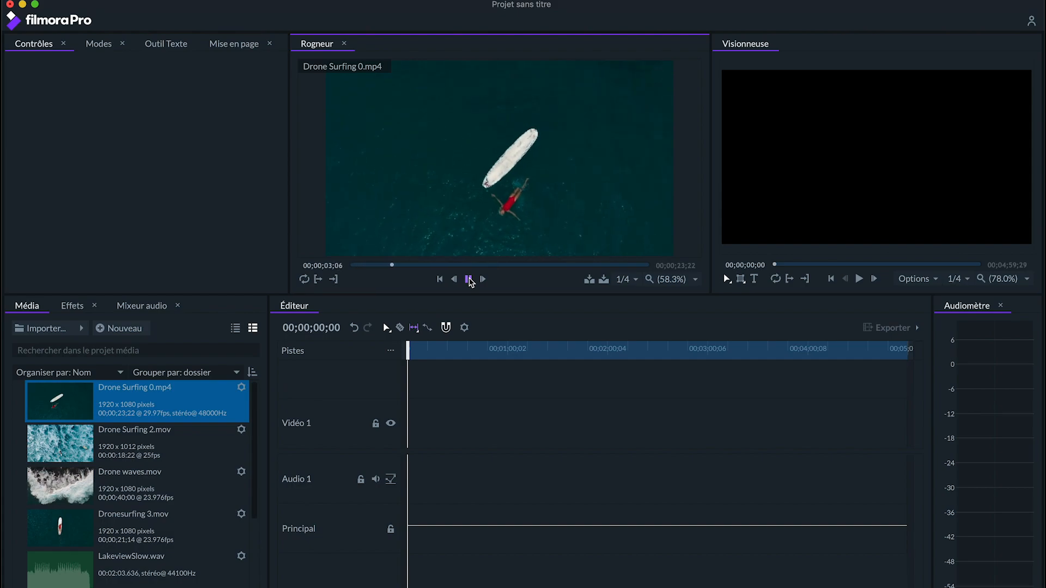
click(469, 278)
drag(416, 265, 439, 262)
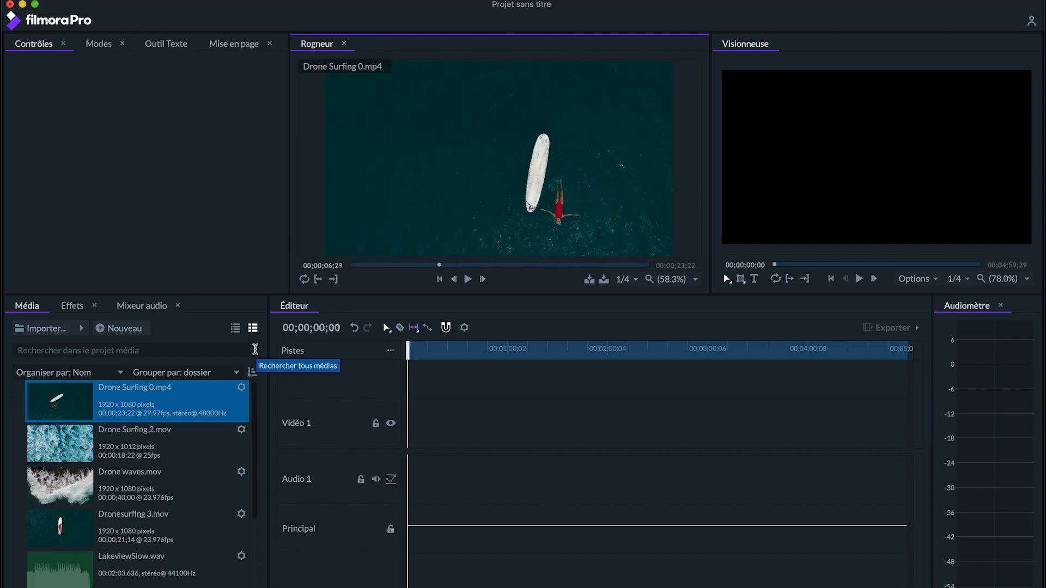
Place Surfer closelook.mov at the start of the Vidéo 1 track and match the sequence settings to the clip
drag(61, 515, 417, 431)
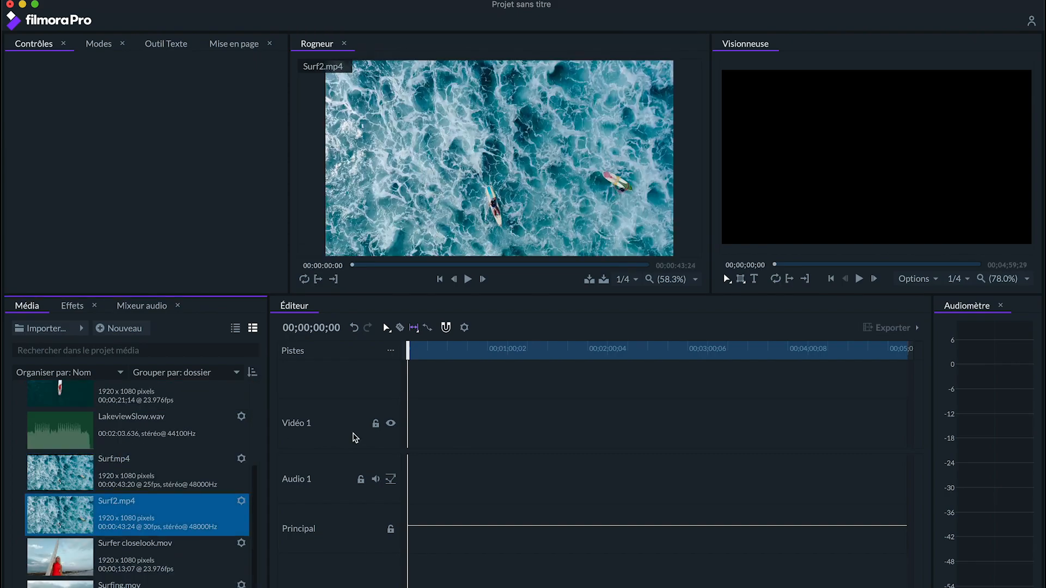
click(66, 571)
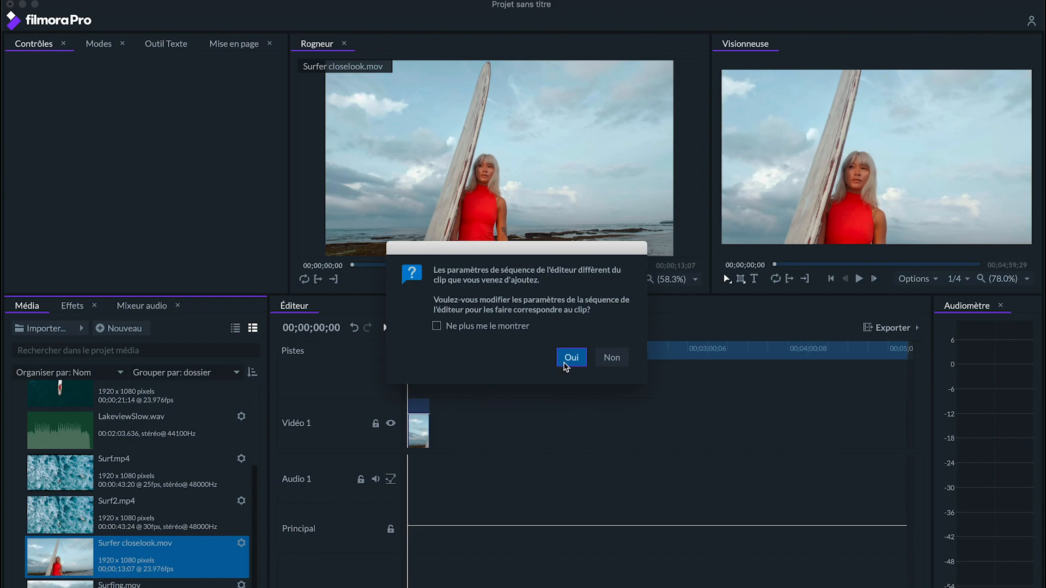
click(571, 358)
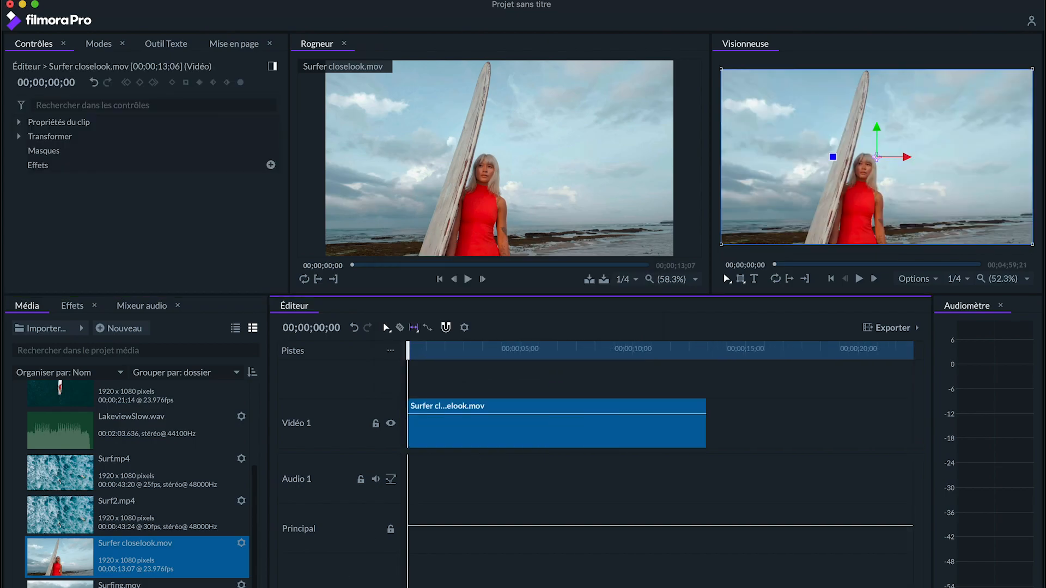
click(510, 500)
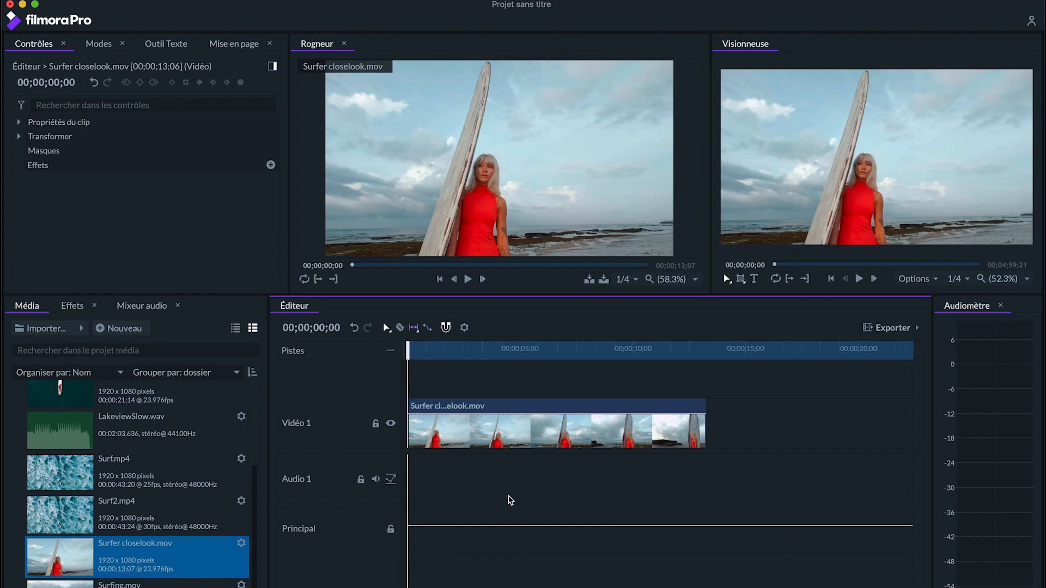
click(482, 440)
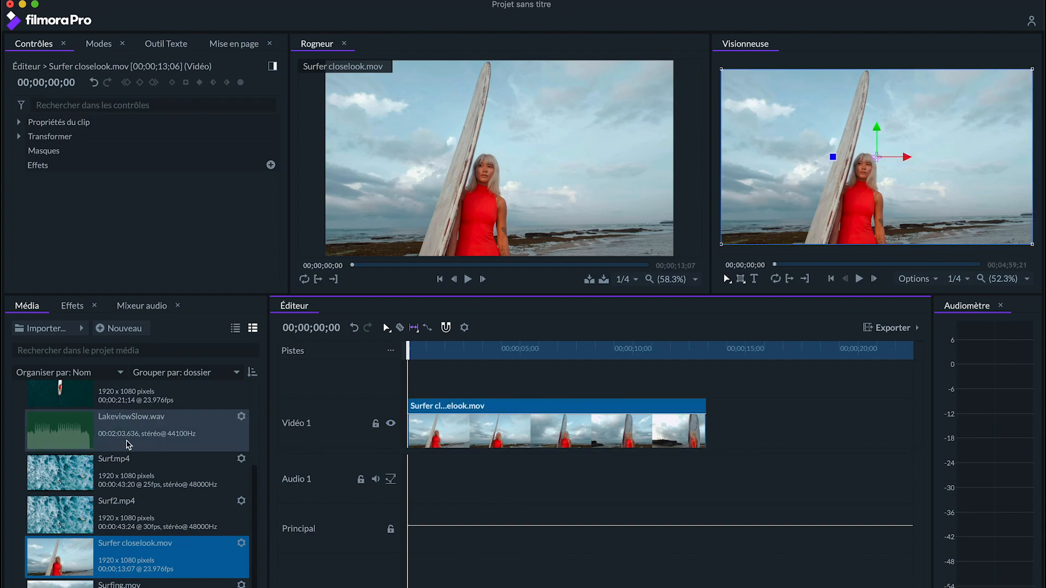
Add Drone Surfing 0.mp4 to Vidéo 1 directly after the Surfer closelook.mov clip
scroll(126, 431, up, 3)
click(108, 517)
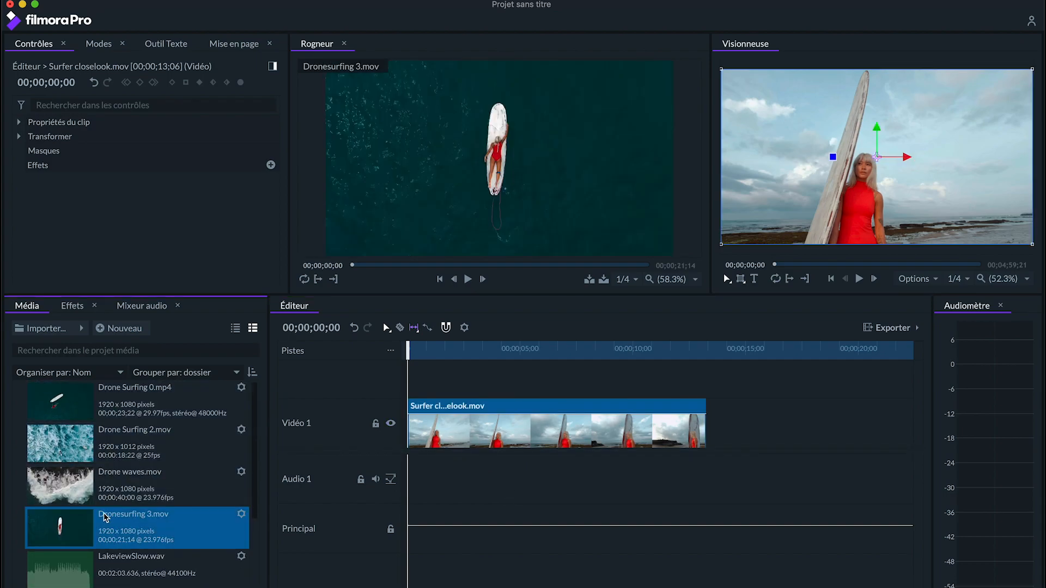
mouse_move(103, 511)
mouse_down()
mouse_move(660, 424)
mouse_move(86, 520)
mouse_up()
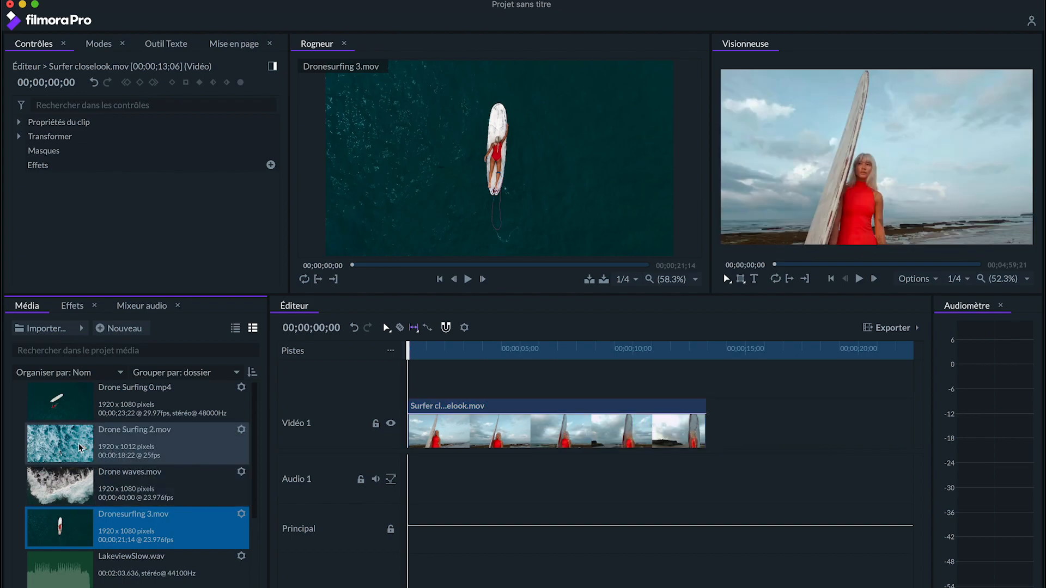
scroll(71, 406, down, 3)
scroll(71, 406, up, 3)
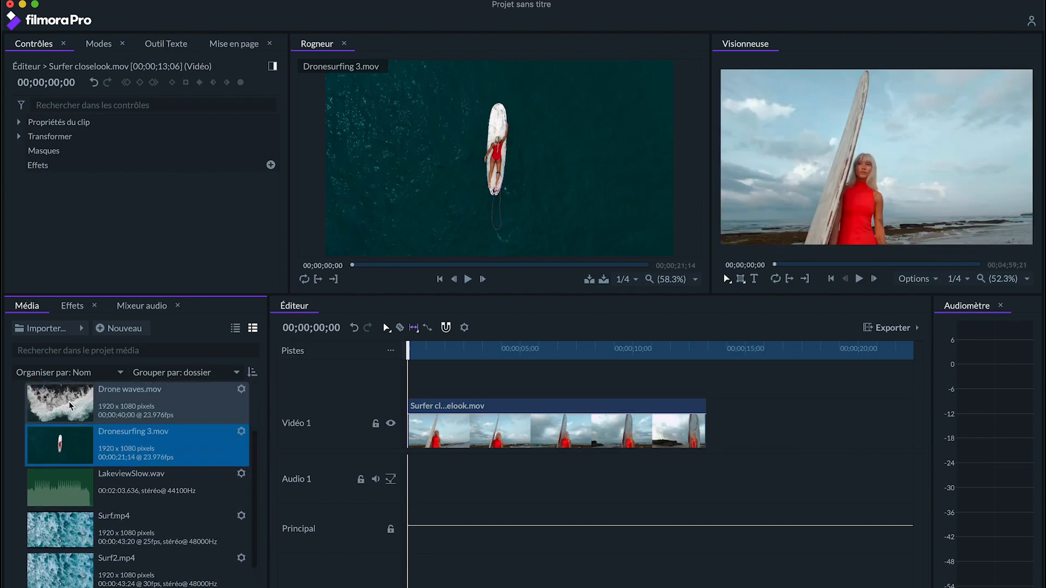
drag(71, 406, 706, 438)
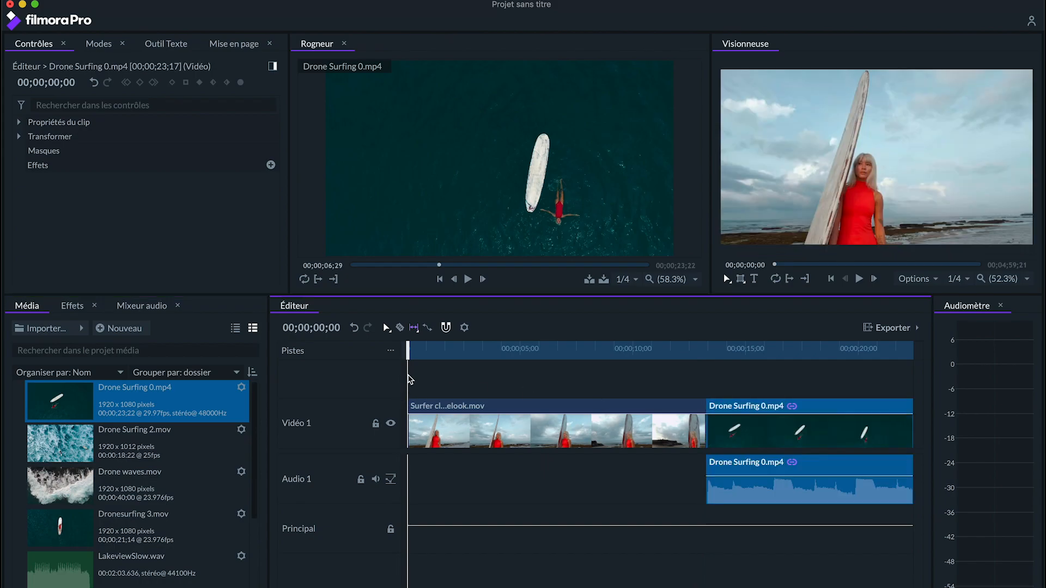
Play the timeline from about 3 seconds and pause it at 00;00;06;13
drag(410, 351, 480, 356)
key(space)
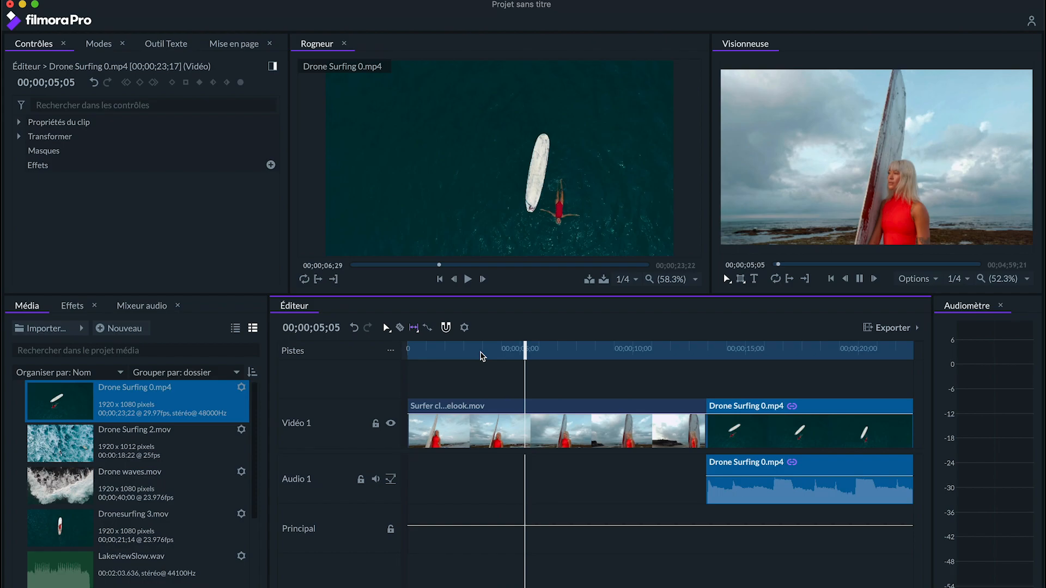
key(space)
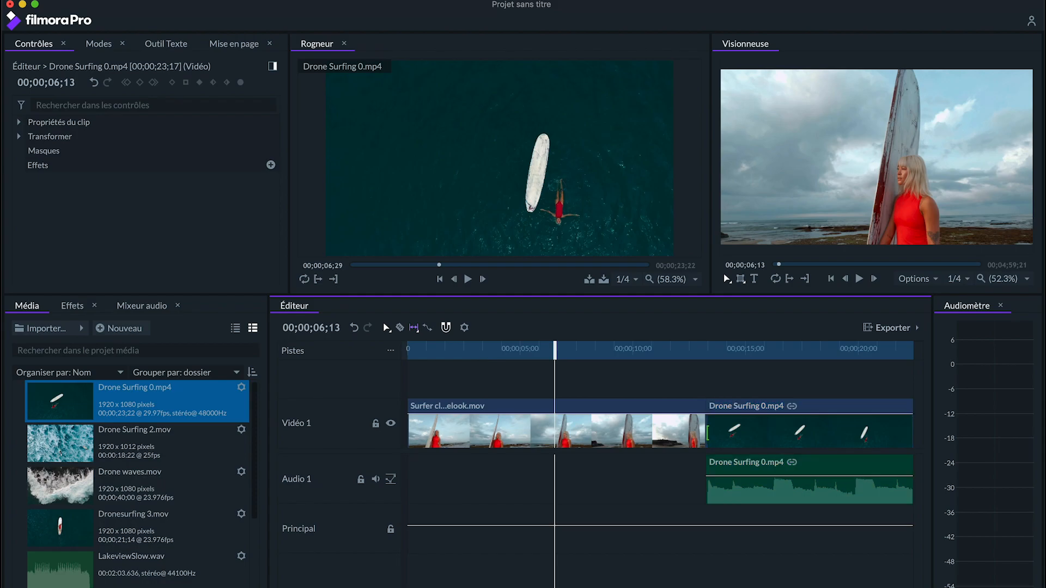
Trim Surfer closelook.mov to end at the playhead and shorten the adjoining Drone Surfing 0.mp4 clip to end at about 14 seconds
drag(709, 417, 601, 435)
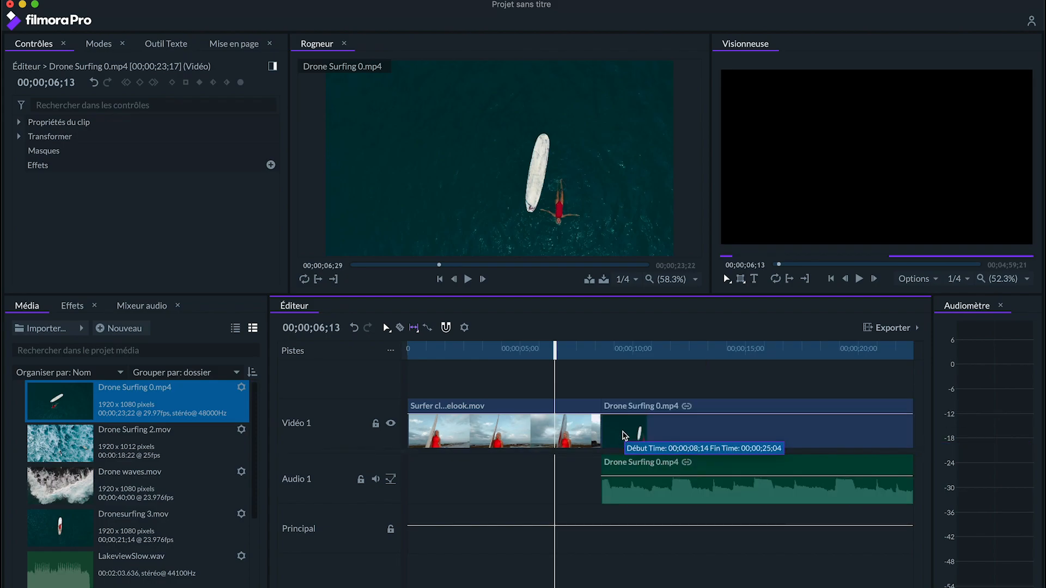
click(588, 428)
drag(599, 429, 733, 426)
click(606, 430)
drag(794, 438, 615, 434)
drag(797, 419, 724, 419)
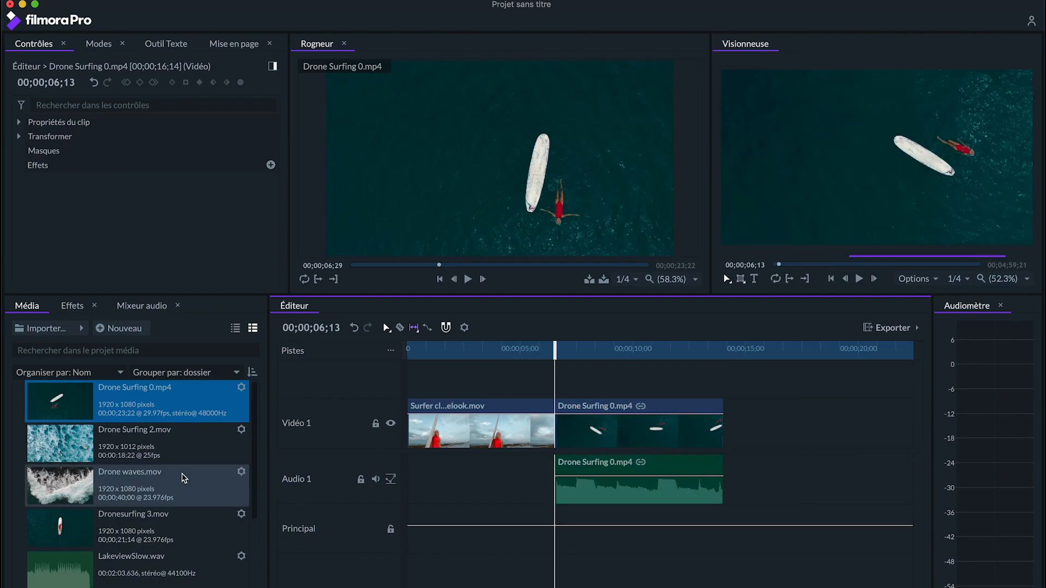
Append Drone Surfing 2.mov to the end of Vidéo 1 and place LakeviewSlow.wav at the start of Audio 1
click(163, 443)
drag(163, 442, 724, 423)
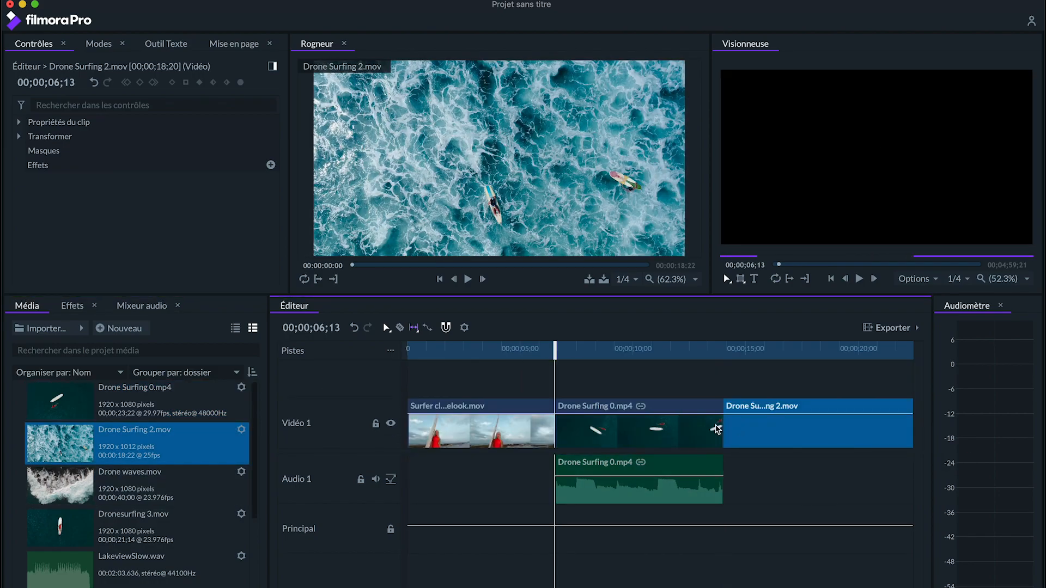
drag(60, 567, 410, 480)
drag(539, 432, 507, 432)
click(661, 488)
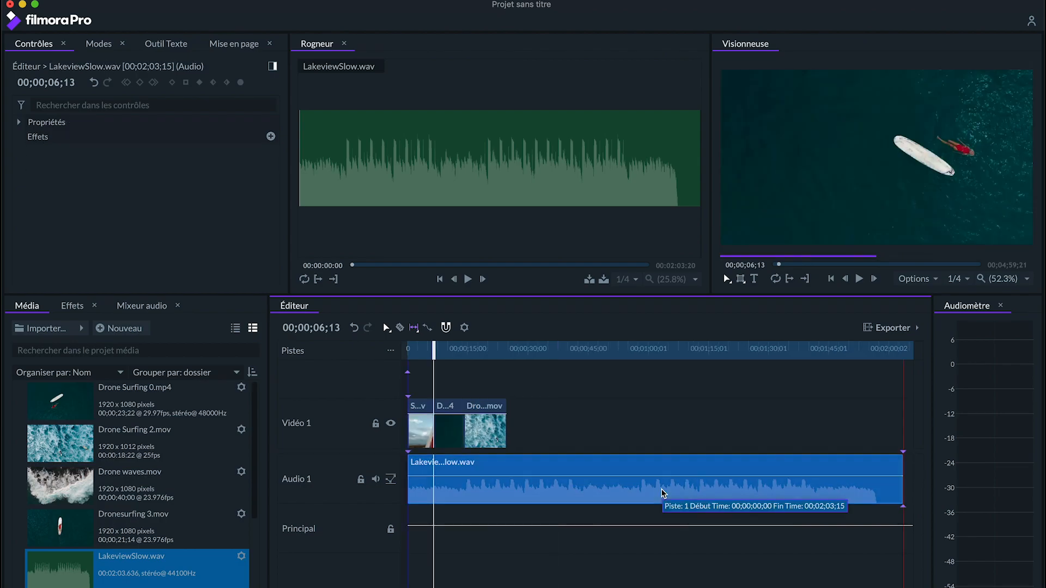
Trim the end of the LakeviewSlow.wav music to match the end of the last video clip
drag(903, 488, 507, 488)
key(equal)
key(equal)
Insert Surfing.mov at the start of Vidéo 1 and extend the Drone Surfing 2.mov clip to end with the music
scroll(122, 537, down, 5)
drag(122, 537, 507, 425)
drag(552, 352, 552, 352)
drag(109, 579, 438, 429)
key(minus)
key(minus)
key(equal)
key(equal)
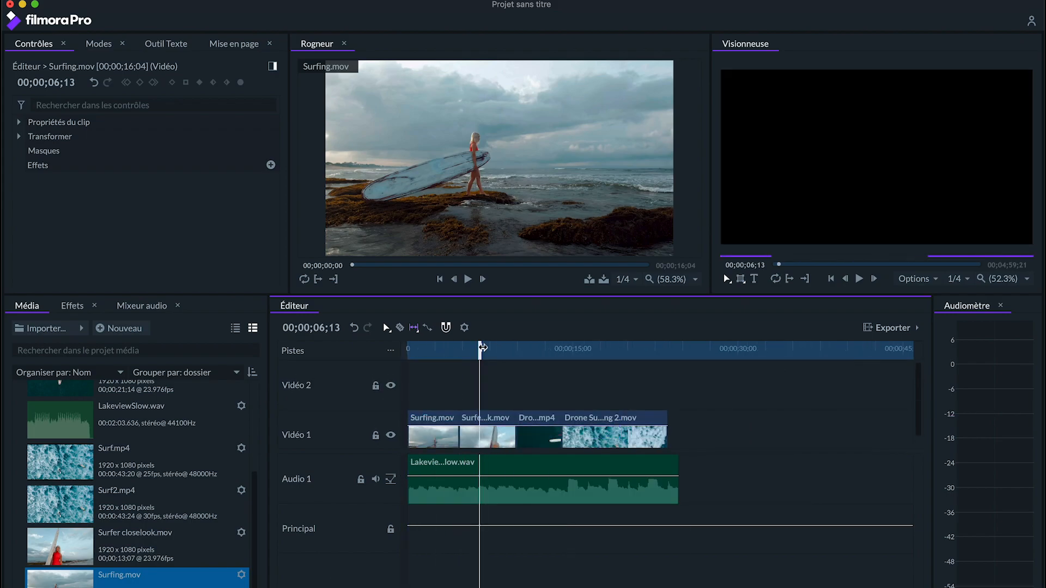
drag(666, 440, 679, 436)
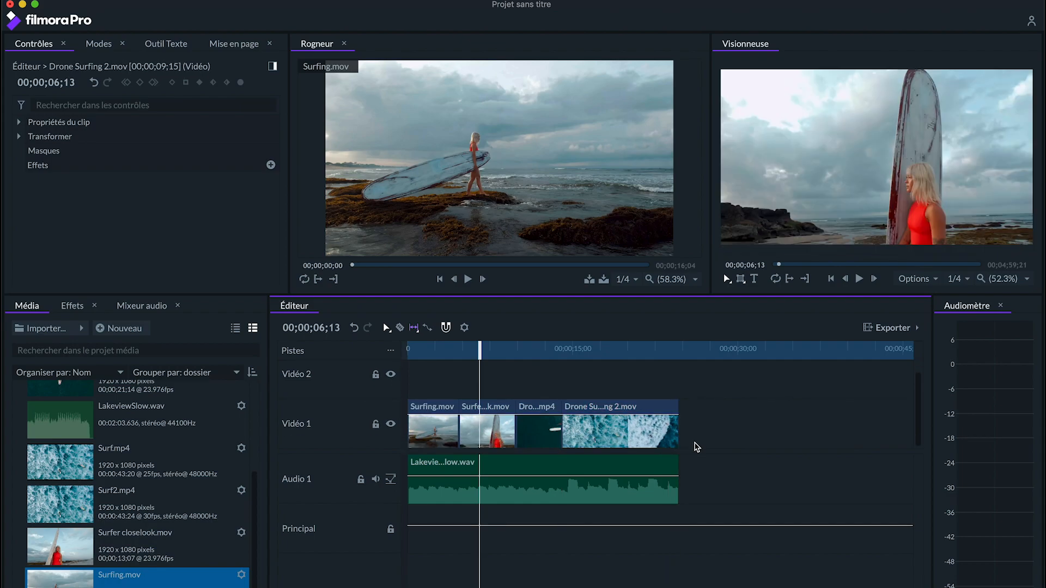
Send the timeline contents (Contenu) to the export queue with the Vimeo 1080p HD preset
click(918, 329)
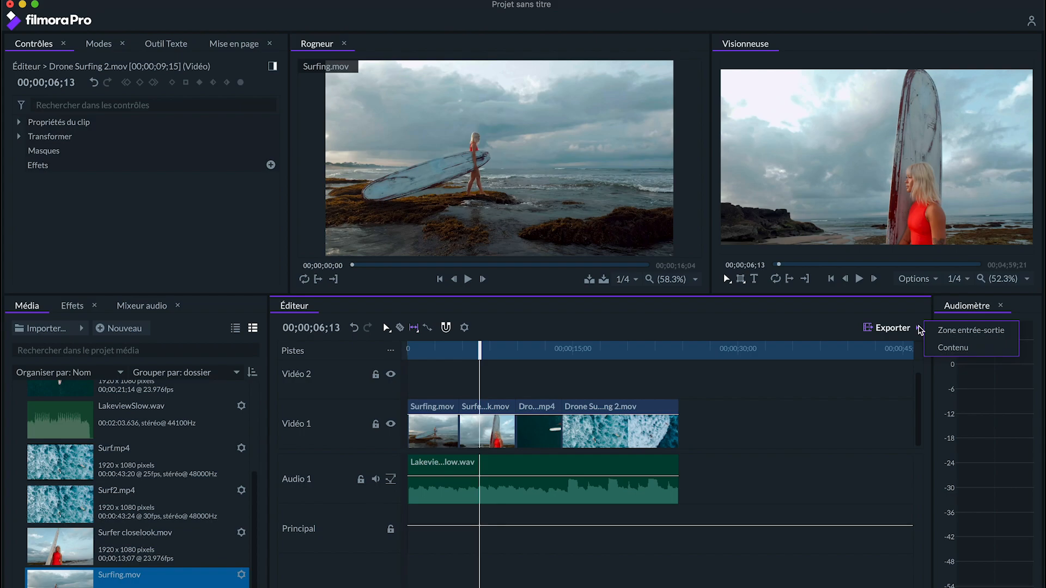
click(1006, 347)
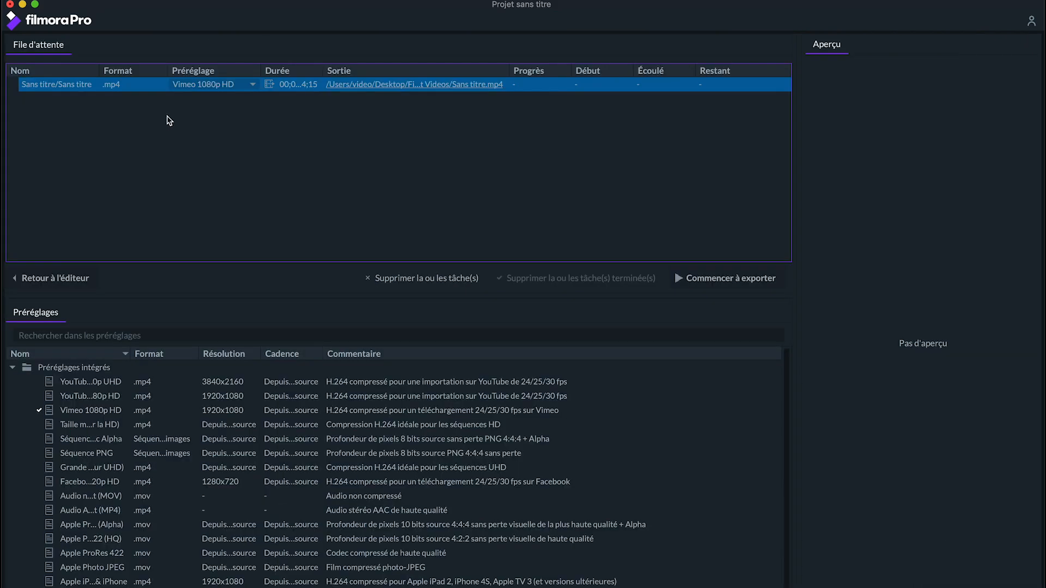
click(244, 88)
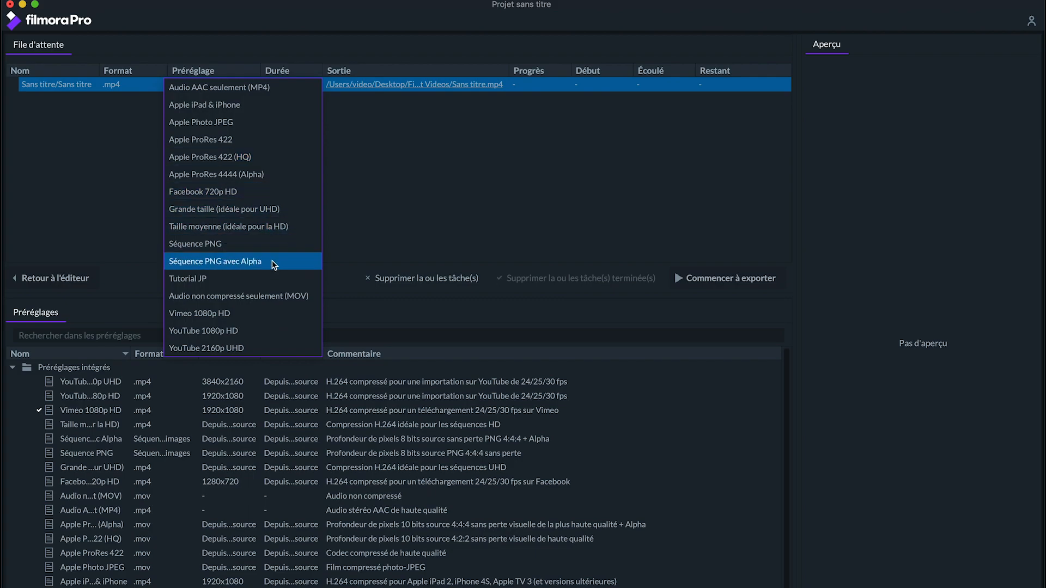
click(277, 315)
click(487, 130)
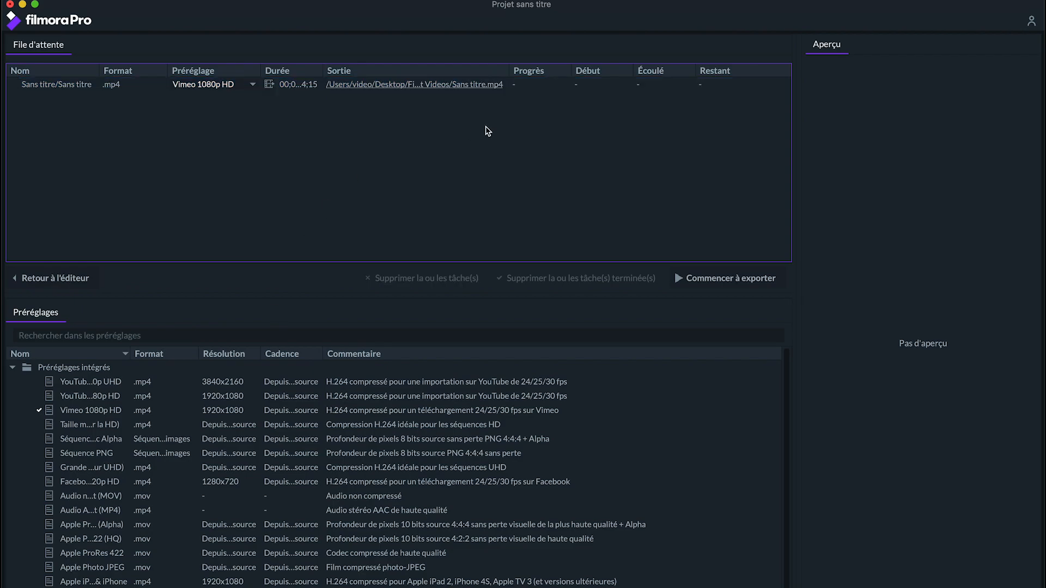
Save the output as Sans titre in the Filmora Product Videos folder and start the export
click(465, 86)
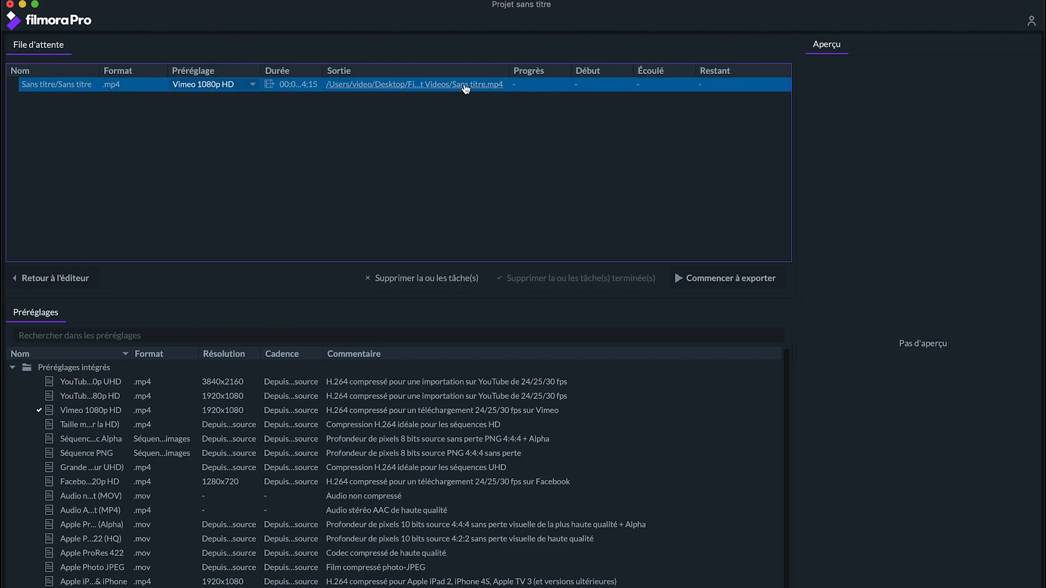
click(465, 86)
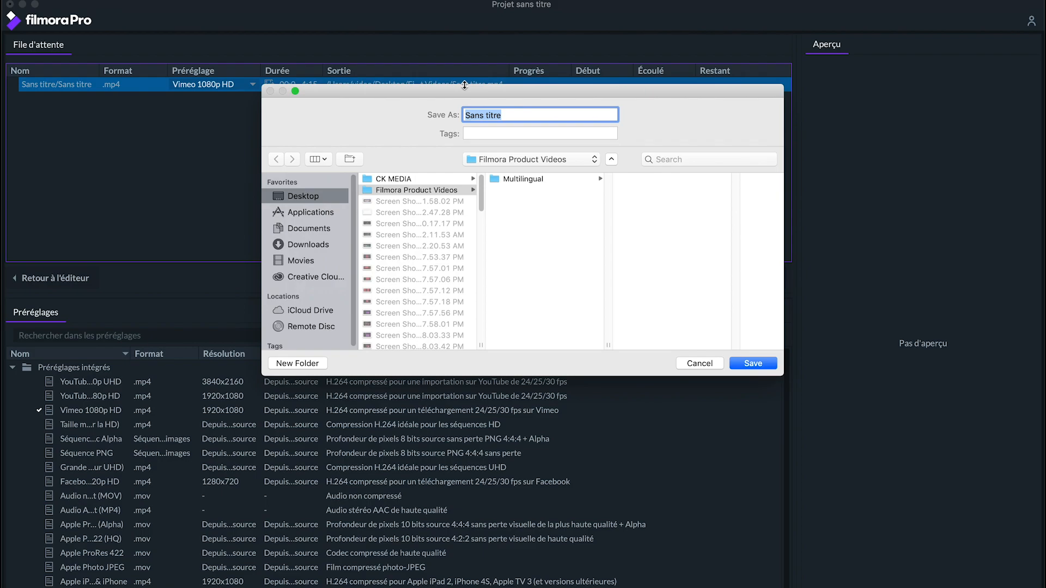
click(742, 365)
click(751, 285)
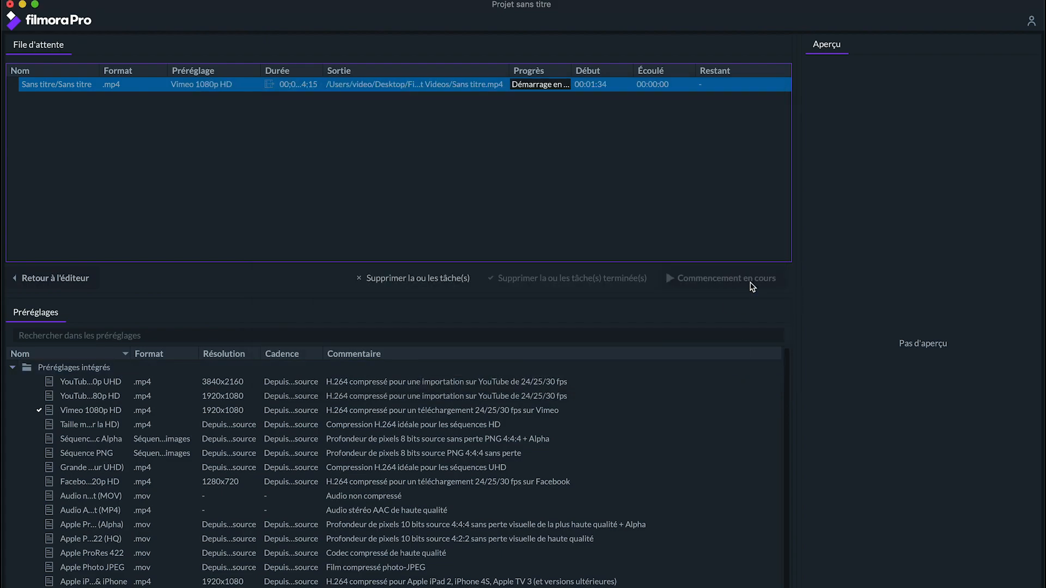